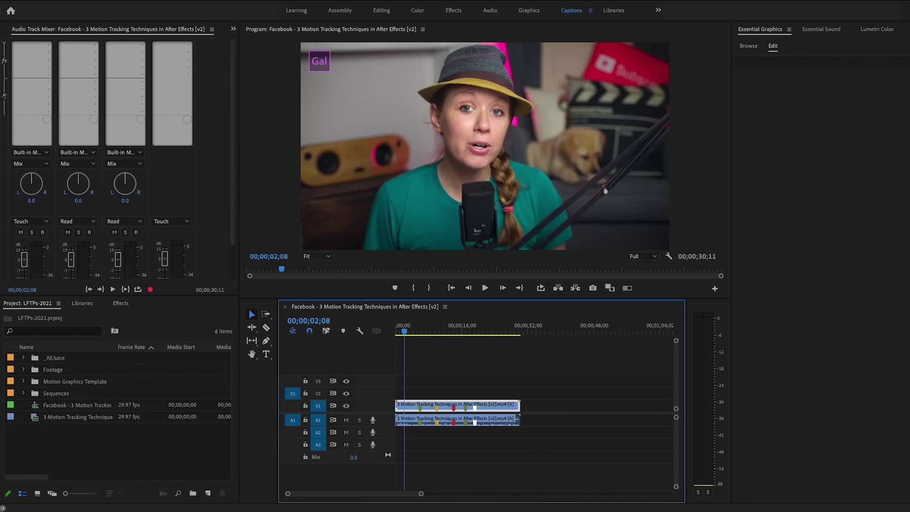
Step: Preview the sequence from the start, then stop playback
drag(407, 327, 372, 320)
key(space)
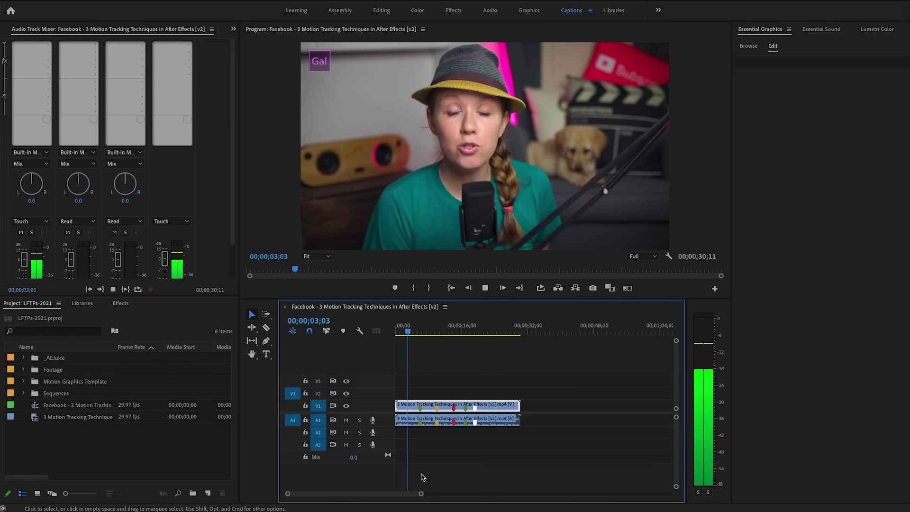
key(space)
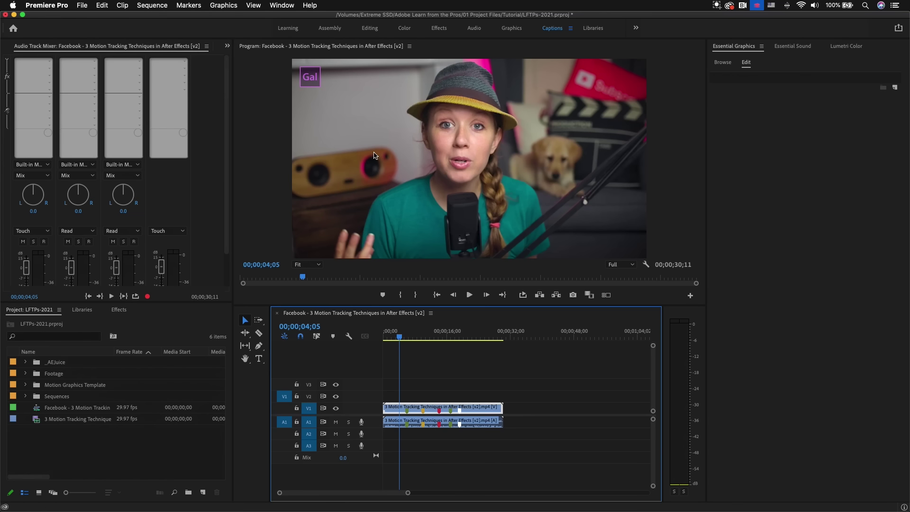
Step: Show the Text panel via the Window menu and start transcribing the sequence
click(282, 6)
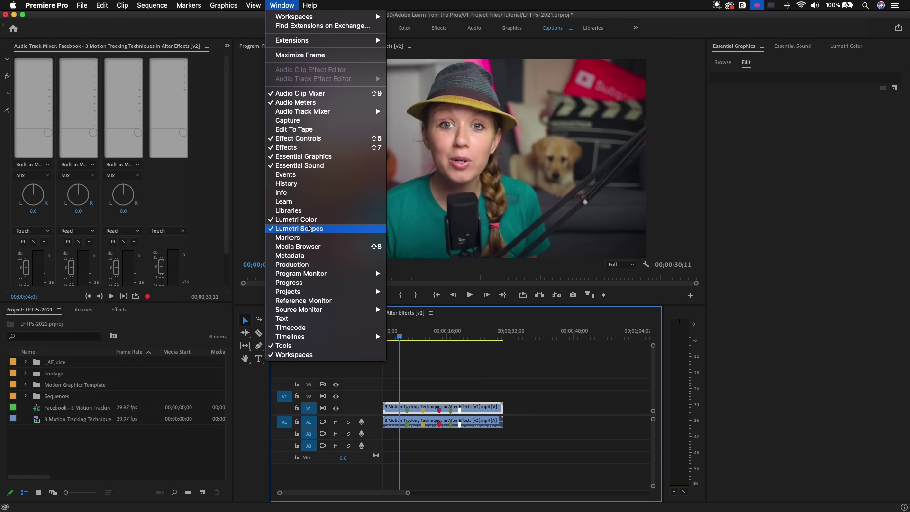
click(311, 318)
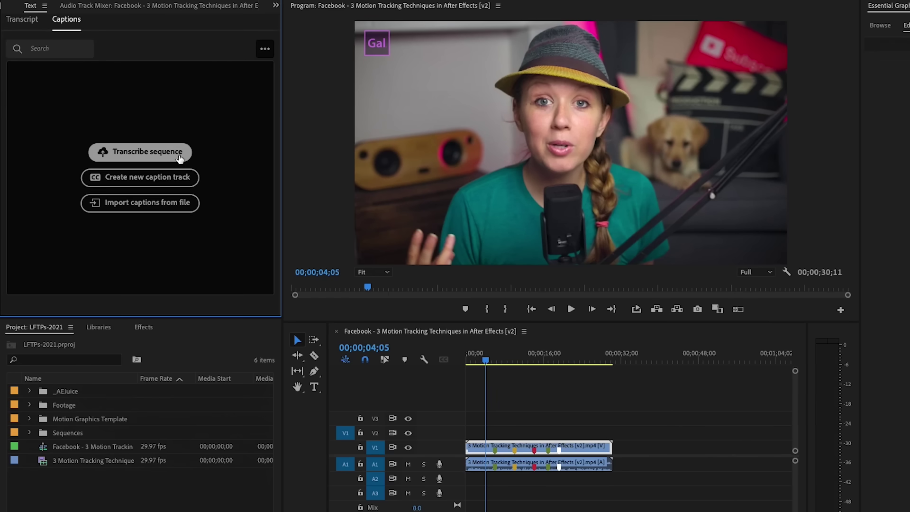
click(180, 158)
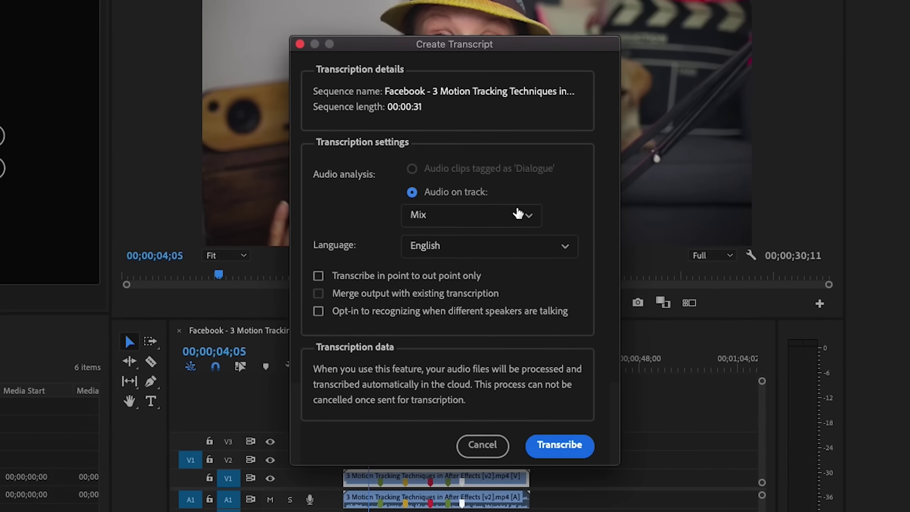
Step: Transcribe the sequence's Mix track audio in English
click(518, 214)
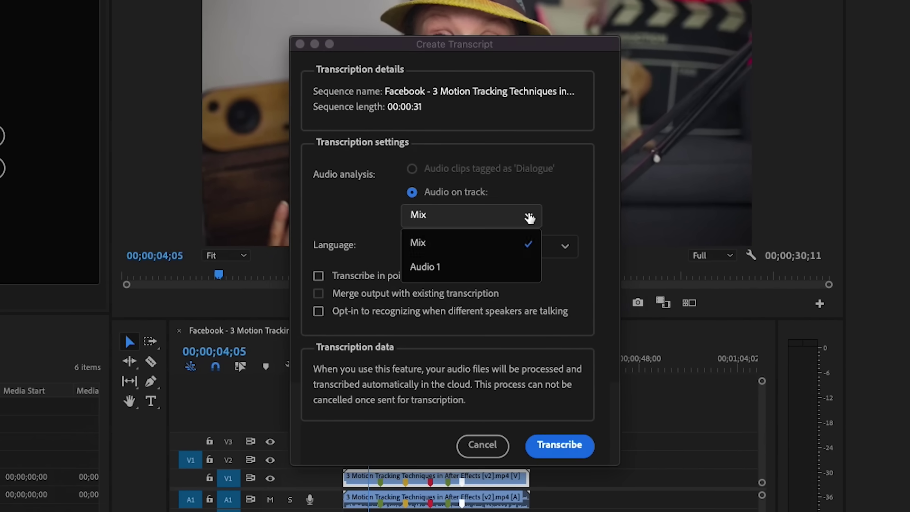
click(487, 243)
click(564, 445)
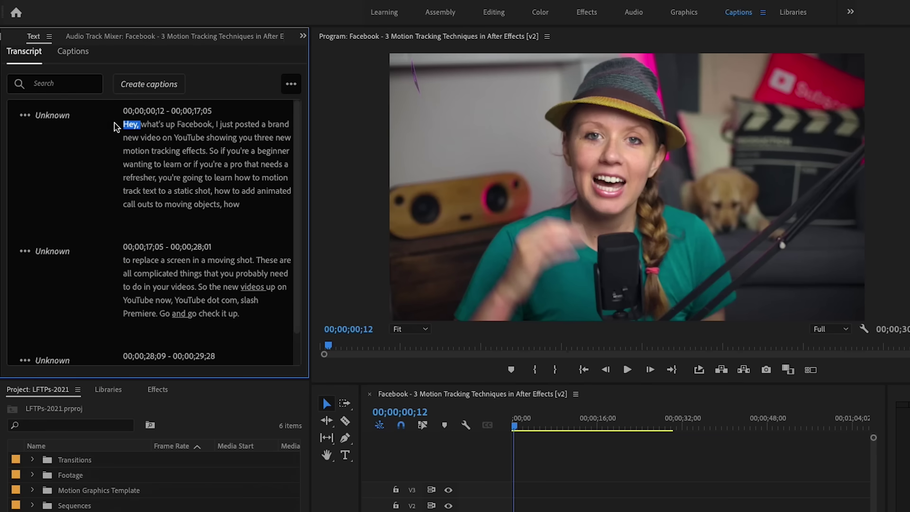
Step: Replace the Unknown transcript speaker with the speaker's name and save
click(68, 121)
click(50, 160)
click(237, 177)
text(Premiere Gal)
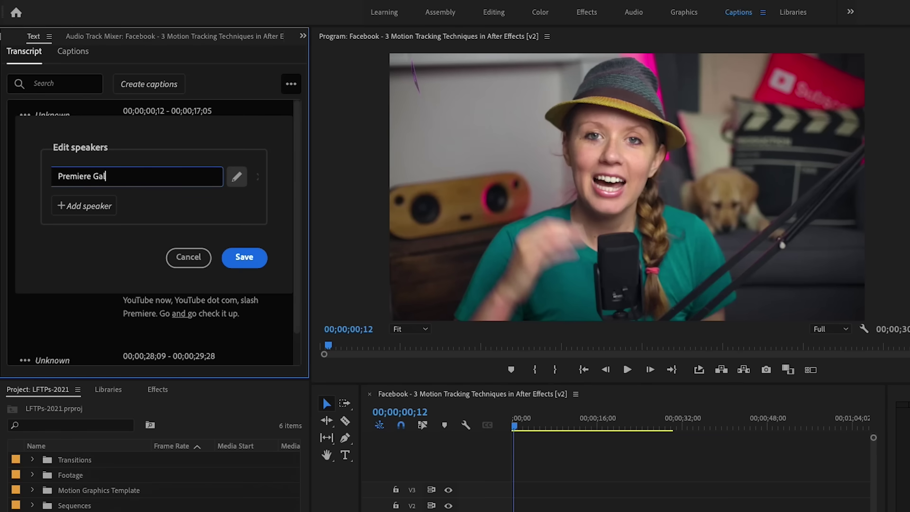
click(244, 256)
Step: Correct the transcript to 'Facebook?', fix the word videos, and enter the channel URL
drag(244, 379, 254, 429)
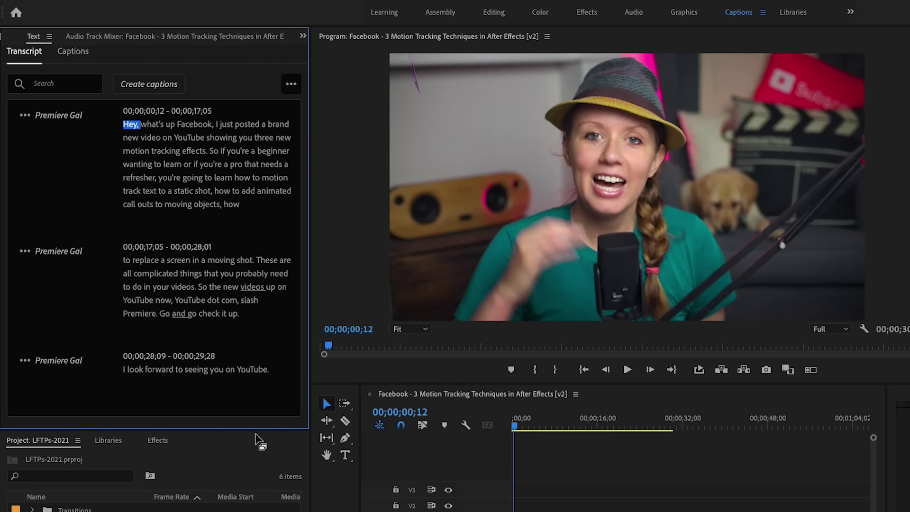
double_click(216, 126)
text(Facebook?)
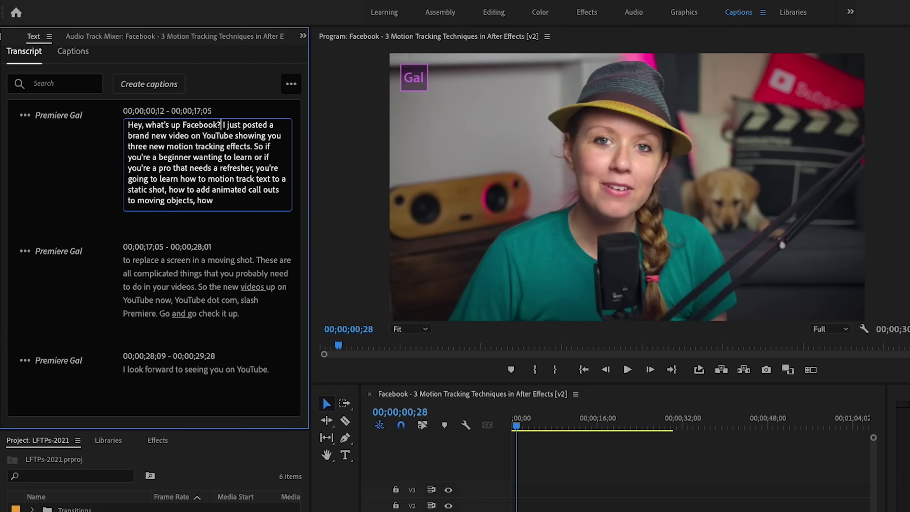
double_click(252, 287)
key(BackSpace)
key(BackSpace)
text(is)
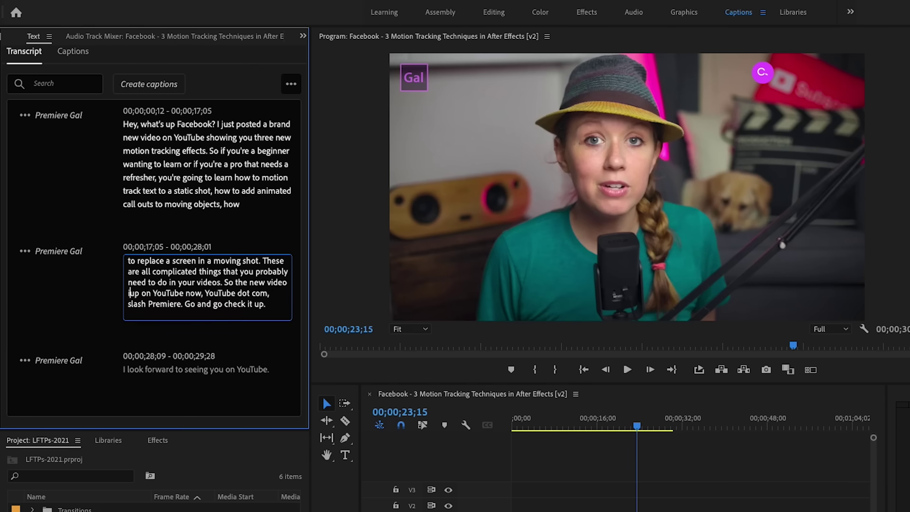
drag(227, 295, 147, 304)
text(YouTube.com/)
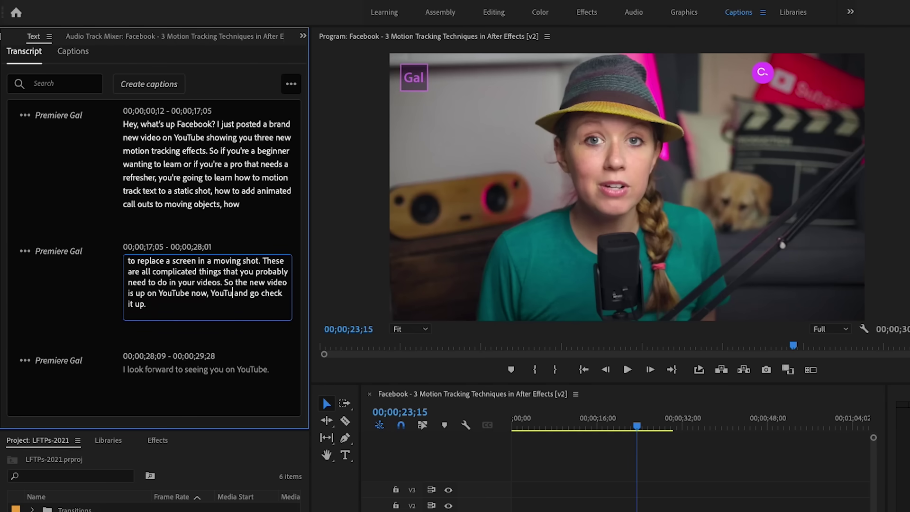
text(Gal)
double_click(251, 372)
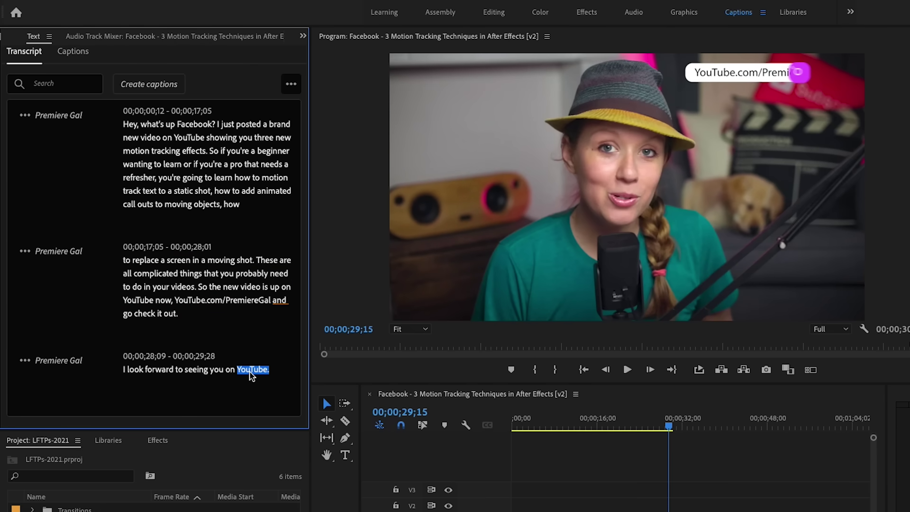
click(159, 85)
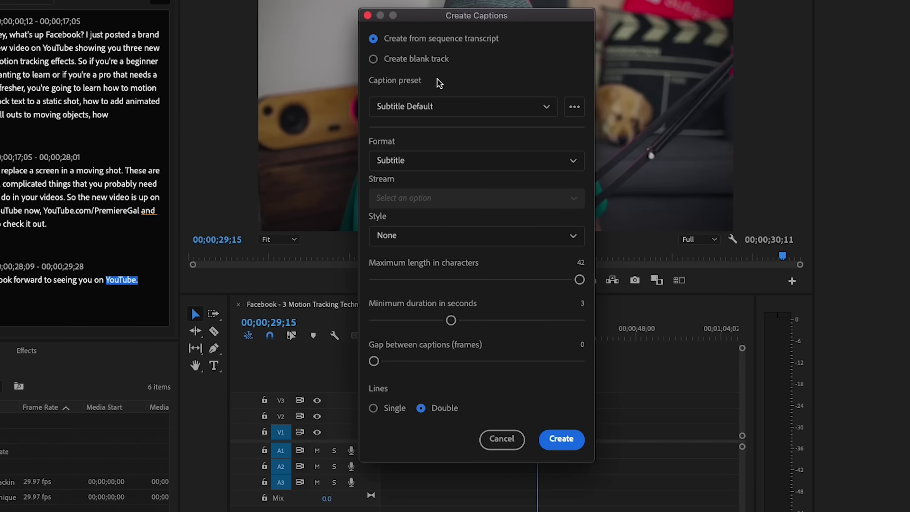
Step: Create single-line captions using the Subtitle Default preset
click(530, 108)
click(484, 219)
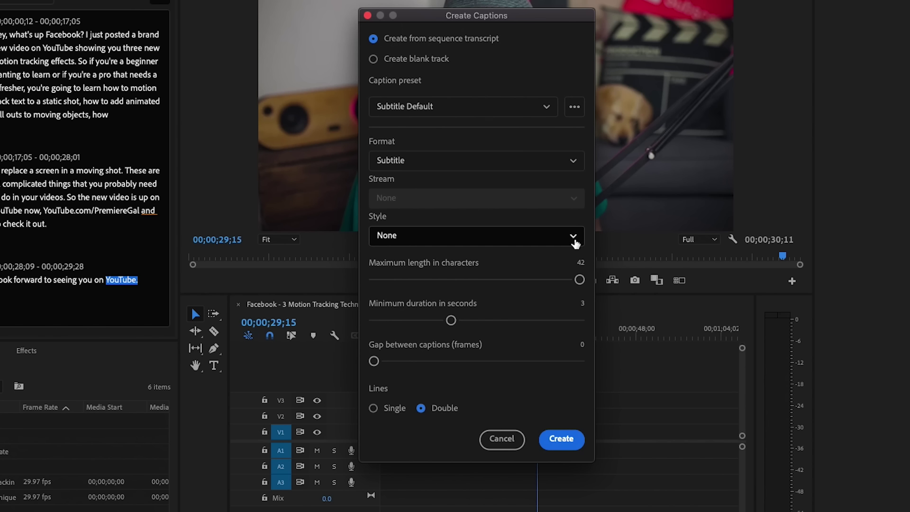
click(374, 409)
click(562, 439)
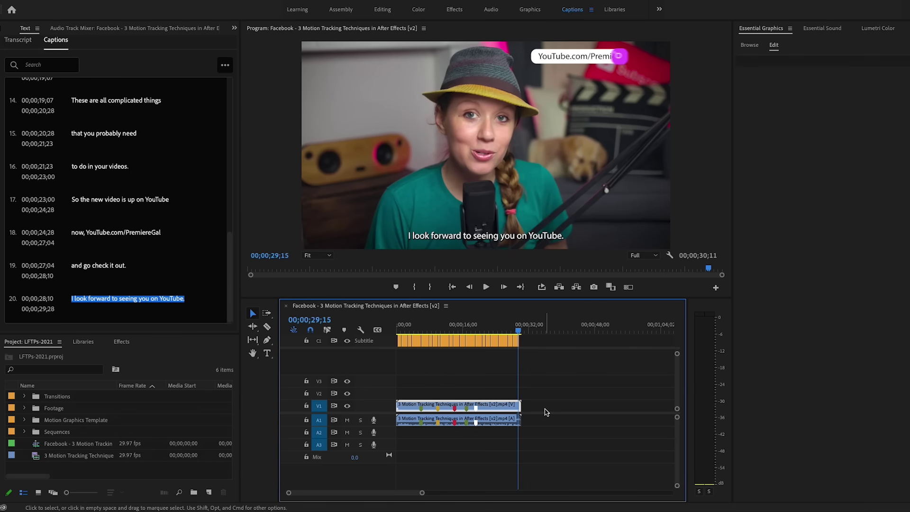
Step: Roll the cut between captions 1 and 2 later to lengthen the opening greeting
click(405, 341)
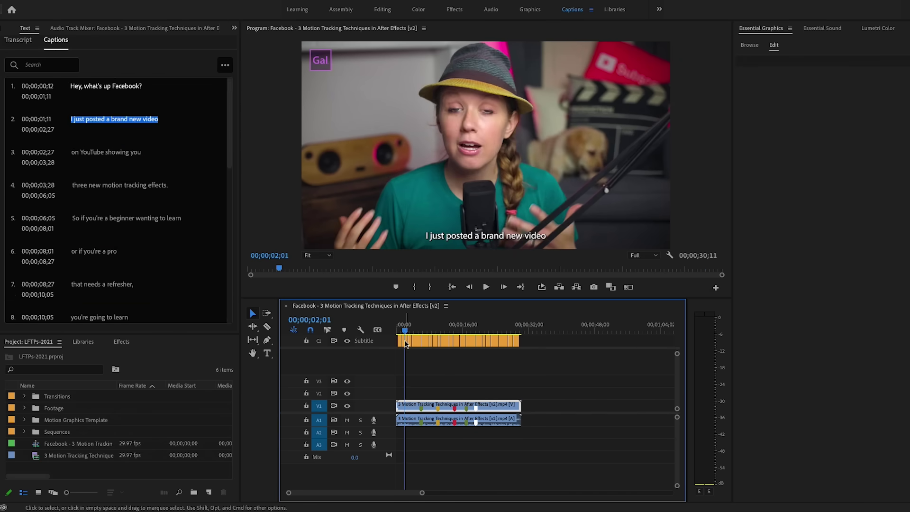
click(422, 341)
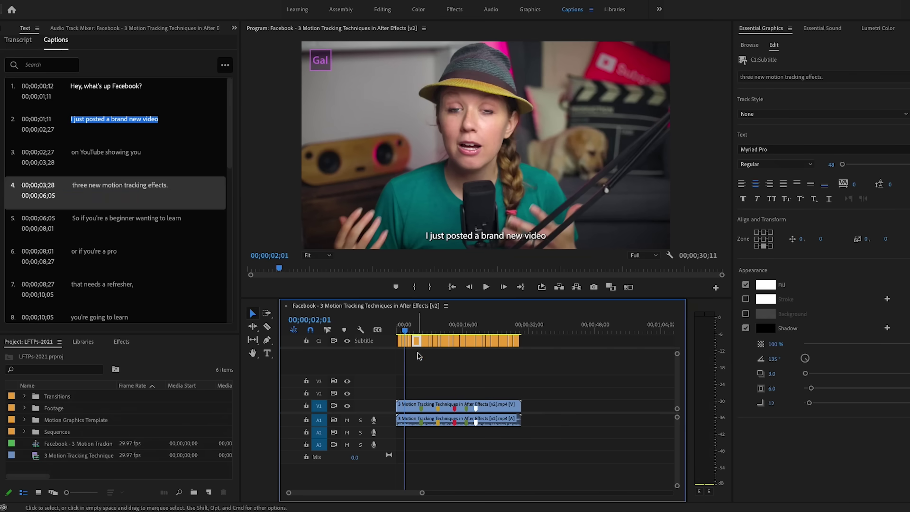
drag(421, 493, 353, 493)
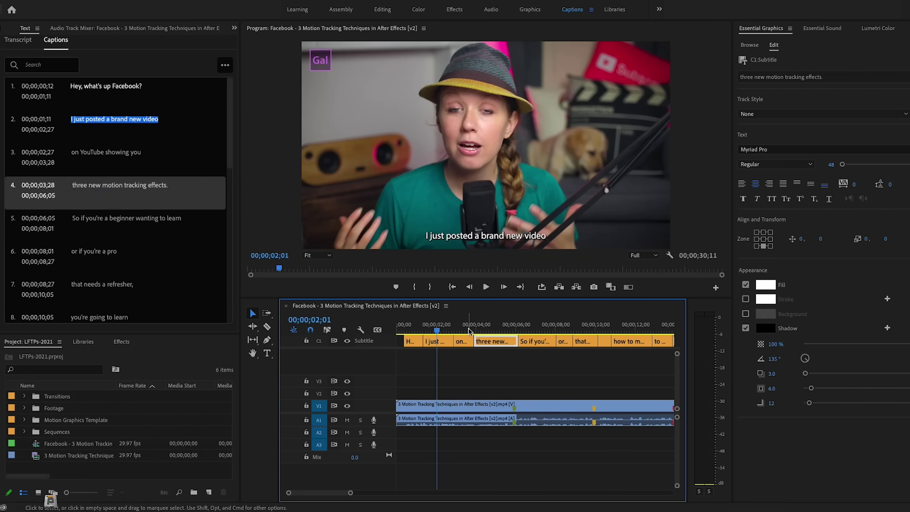
click(412, 343)
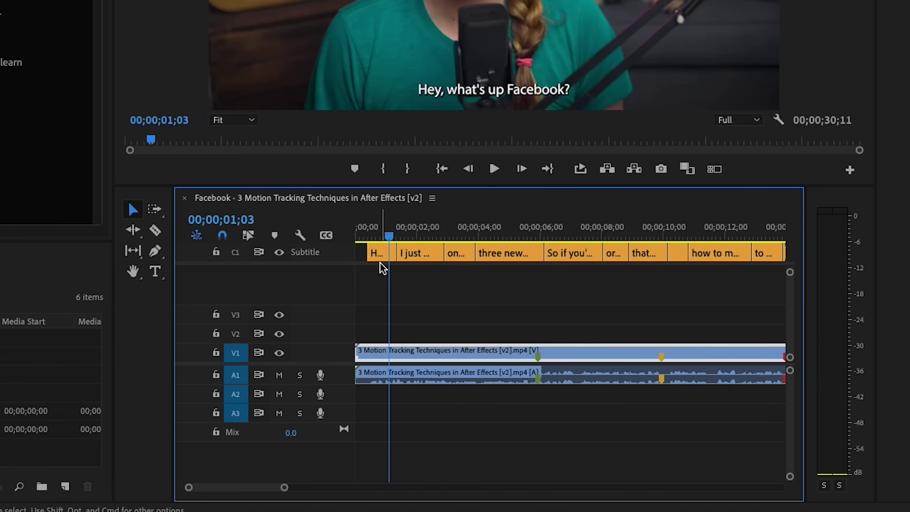
click(381, 252)
click(366, 252)
click(366, 252)
key(n)
drag(396, 253, 414, 254)
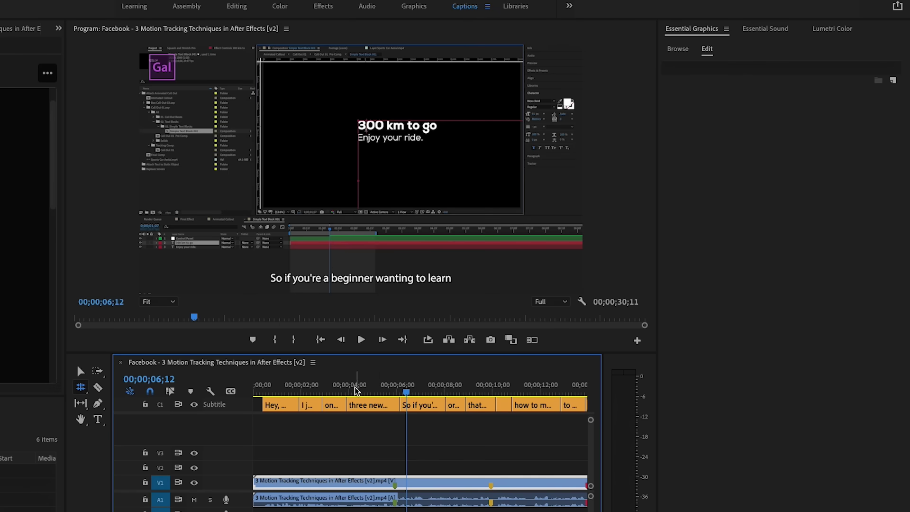
Step: Set the caption font to Montserrat Bold at size 45
click(361, 386)
click(365, 406)
key(v)
click(692, 175)
text(Montserrat)
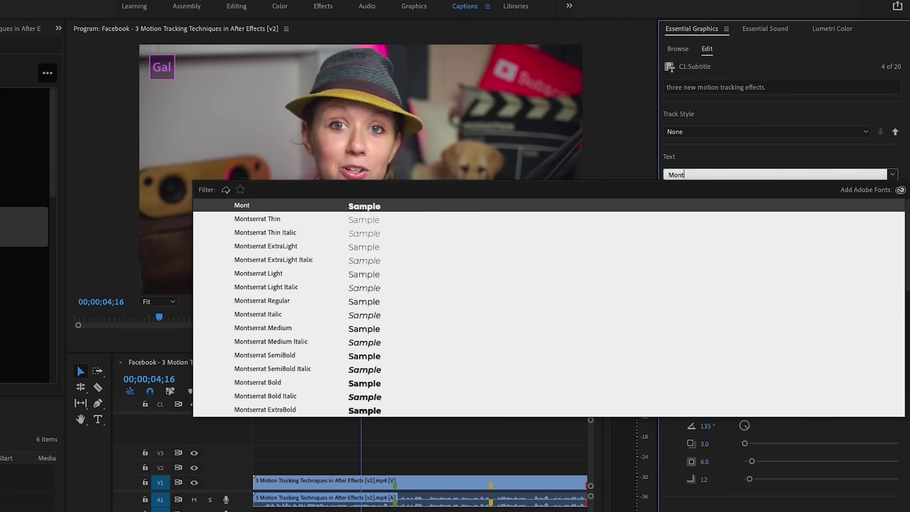
click(283, 370)
drag(789, 192, 793, 193)
click(776, 192)
text(45)
key(Return)
Step: Align the captions to the bottom-centre zone with a -54 vertical offset
drag(764, 284, 744, 283)
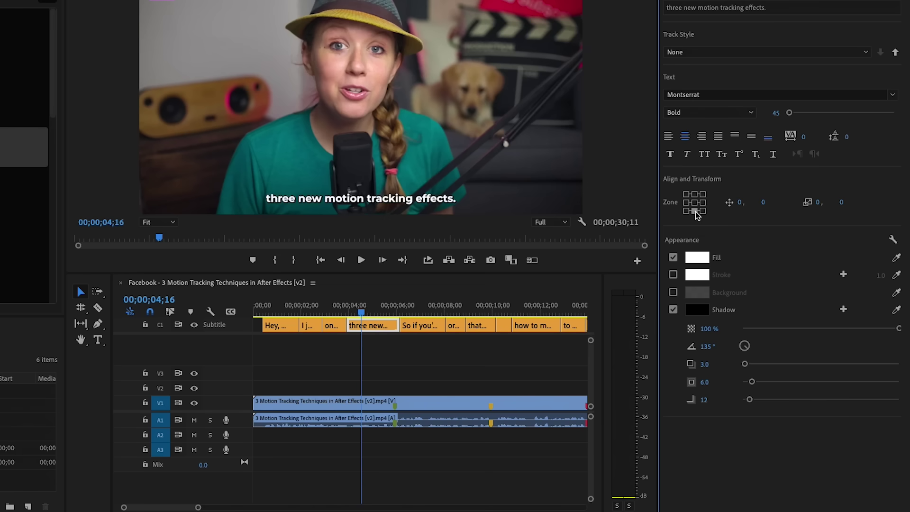
click(703, 202)
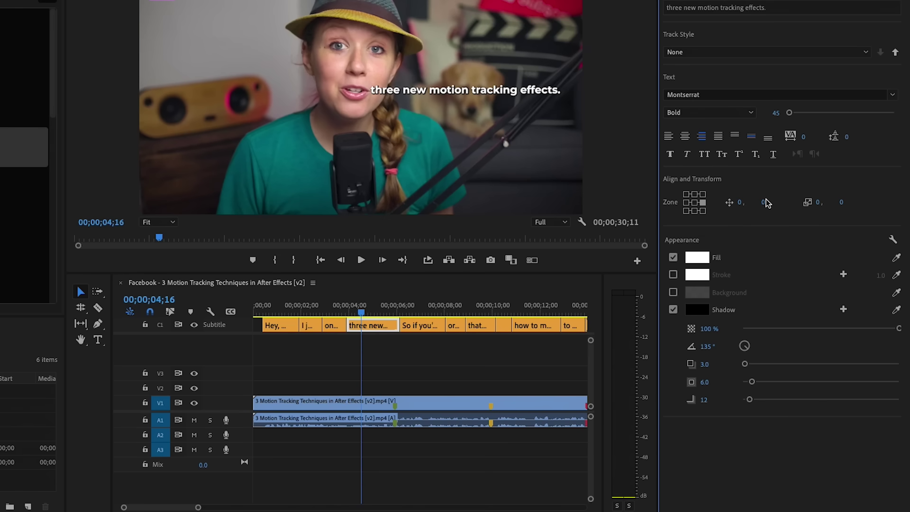
click(695, 210)
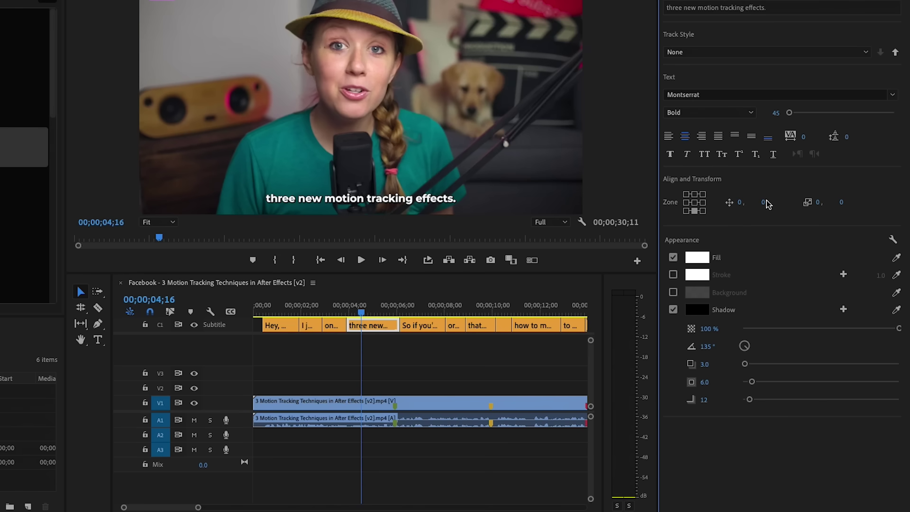
drag(765, 203, 716, 204)
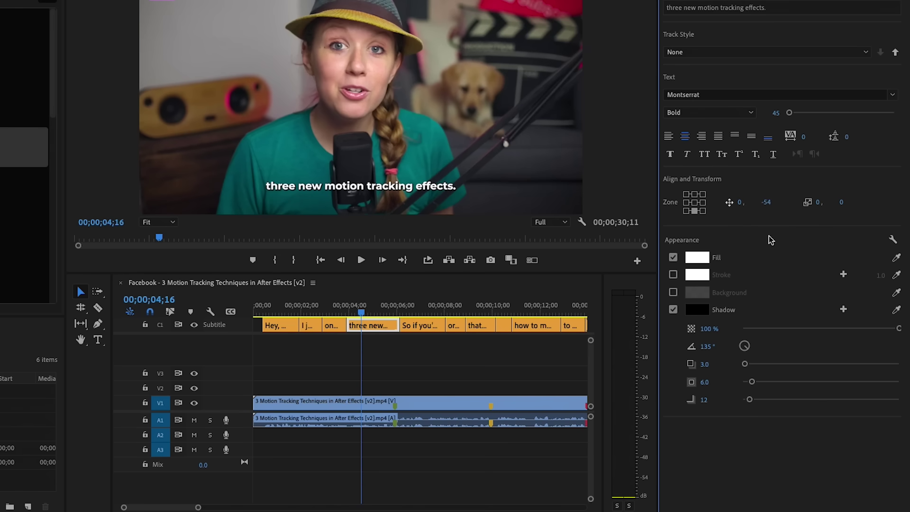
Step: Try a magenta-to-blue linear gradient fill on the caption text
click(695, 261)
click(391, 243)
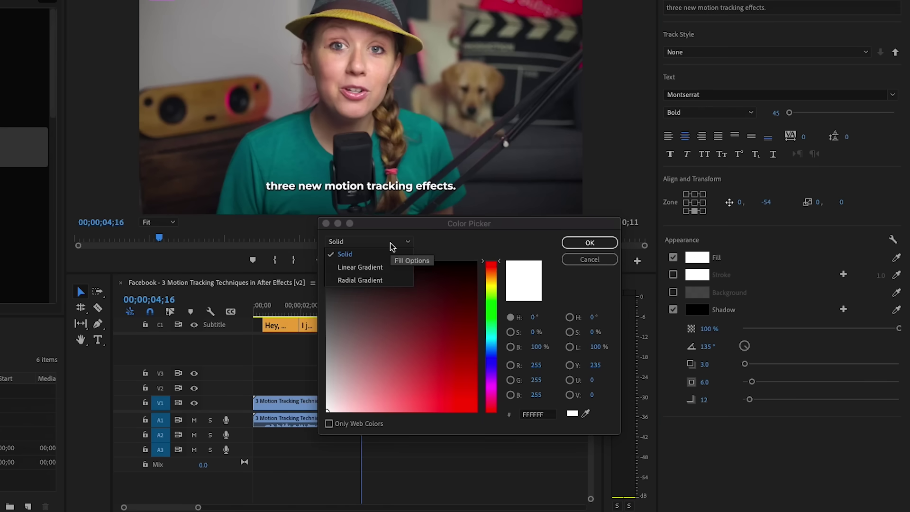
click(385, 268)
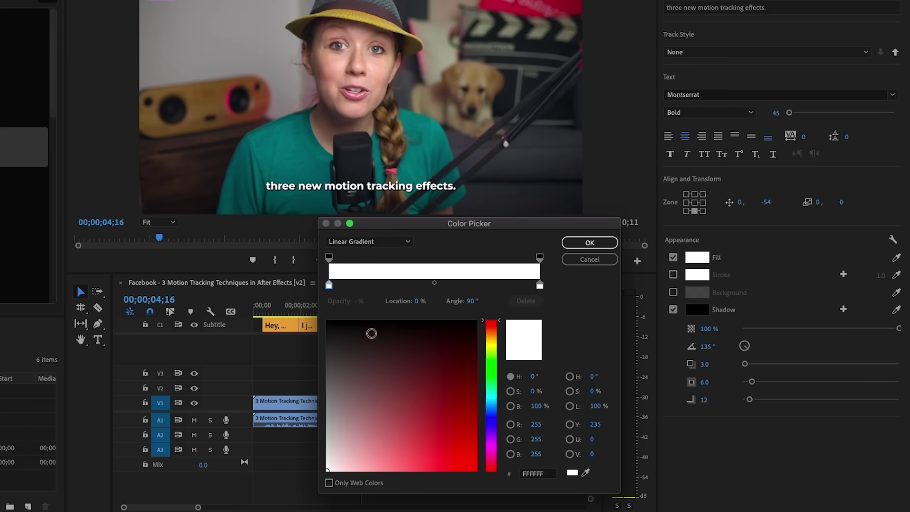
click(491, 448)
mouse_move(471, 448)
mouse_down()
mouse_move(466, 457)
mouse_move(462, 445)
mouse_up()
click(540, 286)
click(491, 417)
drag(434, 283, 485, 287)
Step: Discard the gradient, keeping white text, and give the background 100% opacity and 25.7 size
click(597, 260)
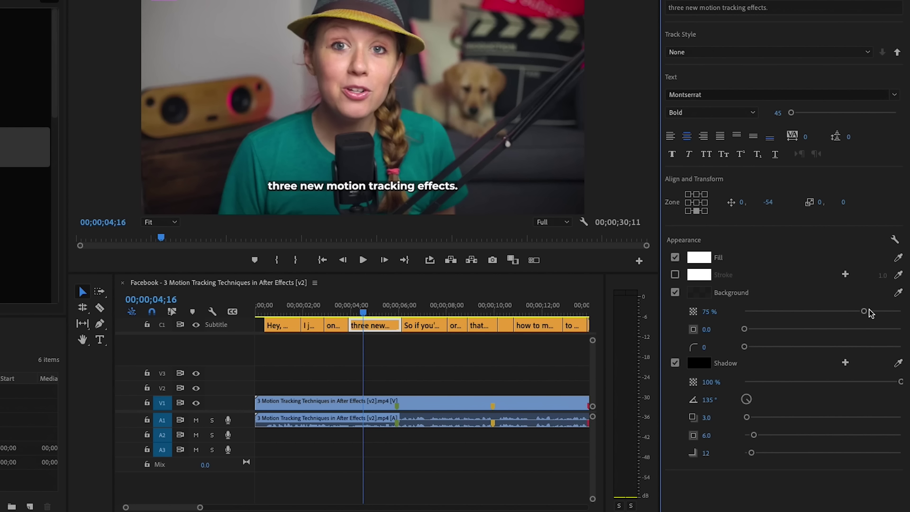
drag(869, 310, 908, 312)
drag(744, 329, 785, 329)
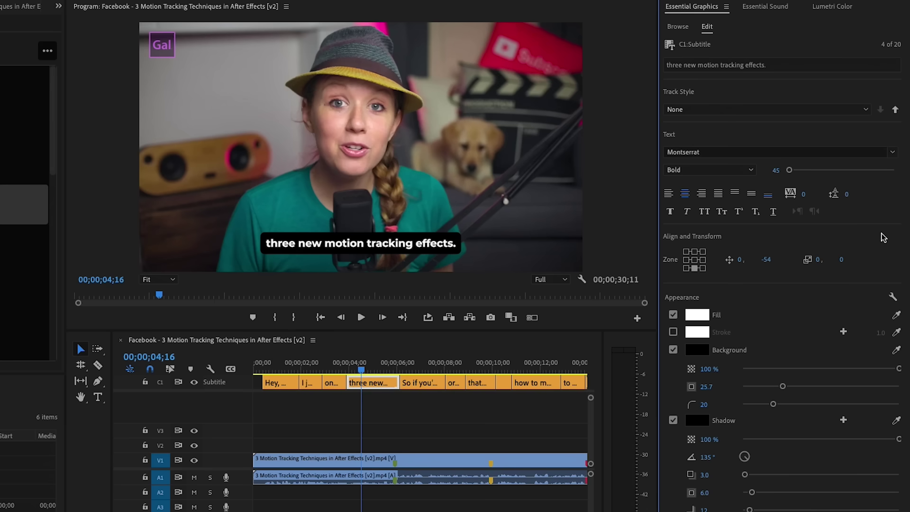
Step: Save the caption look as a new track style named 'Gal Text Style 1'
click(758, 109)
click(754, 127)
text(Gal Text Style 1)
click(390, 291)
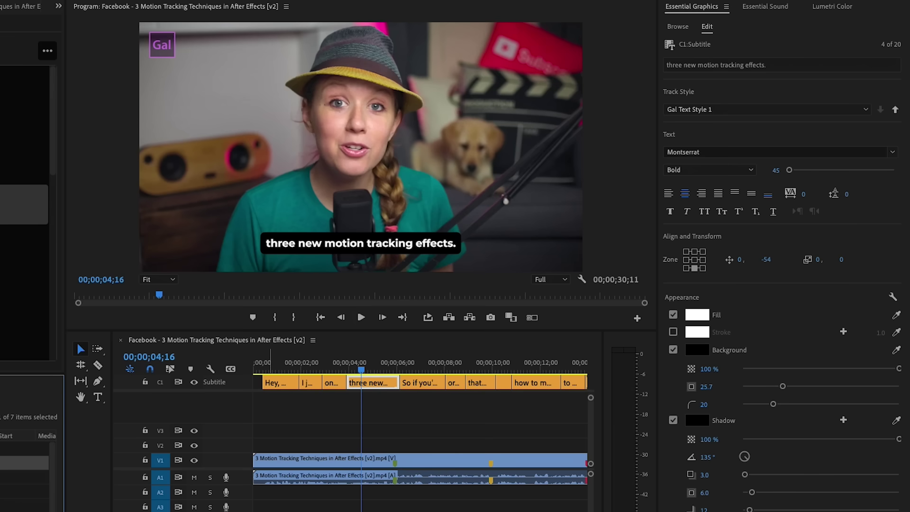
Step: Change the font to Montserrat Regular and push it to all captions on the track
key(minus)
key(minus)
drag(271, 364, 320, 370)
click(711, 176)
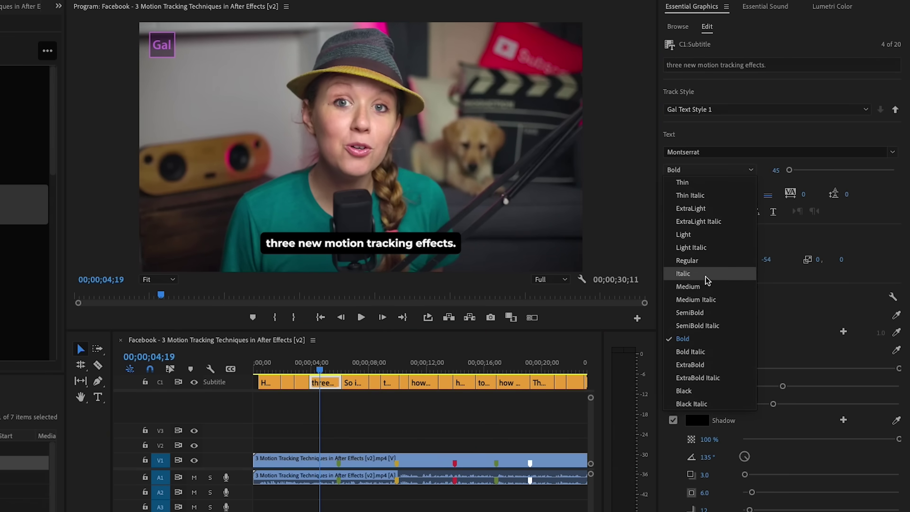
click(703, 263)
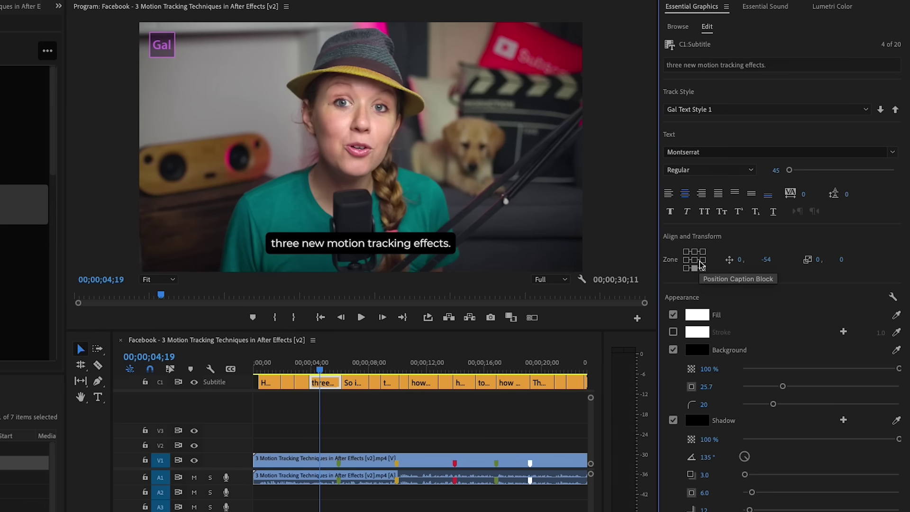
click(896, 111)
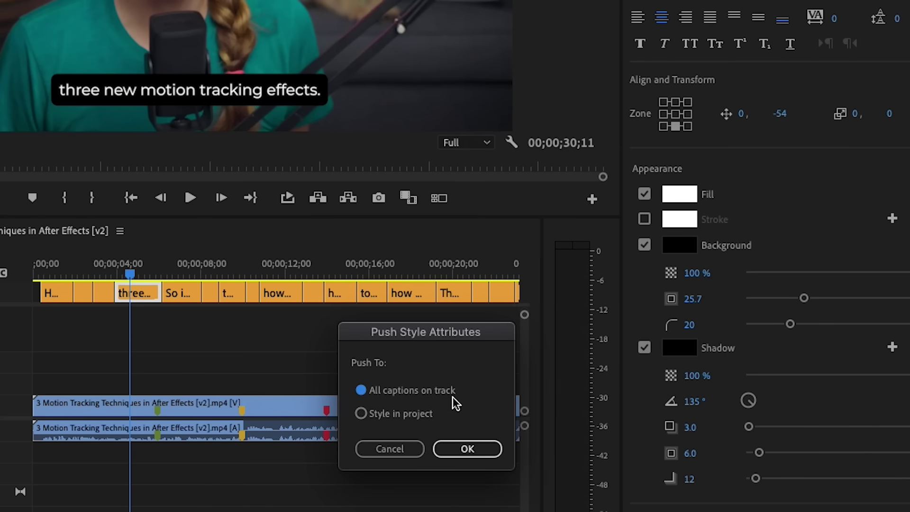
click(551, 490)
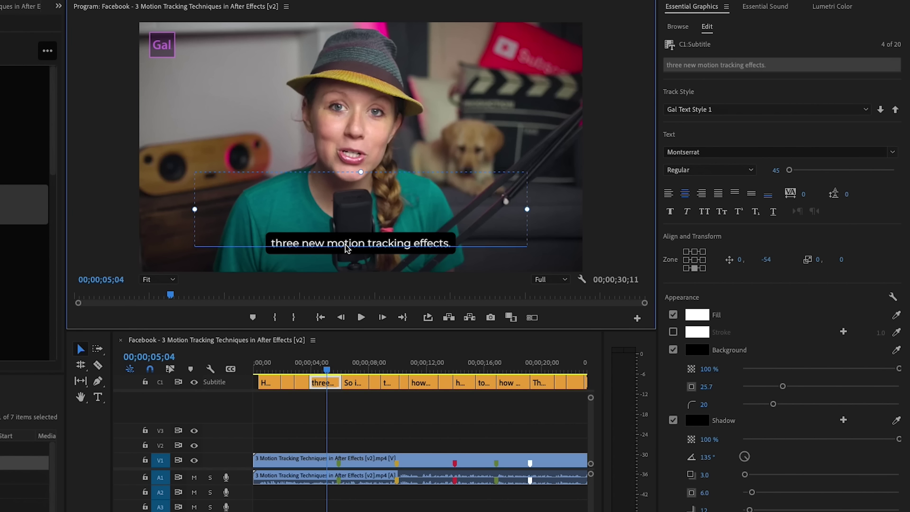
Step: Colour the words 'motion tracking' in the fourth caption yellow (EDEF10)
double_click(345, 247)
drag(327, 243, 407, 243)
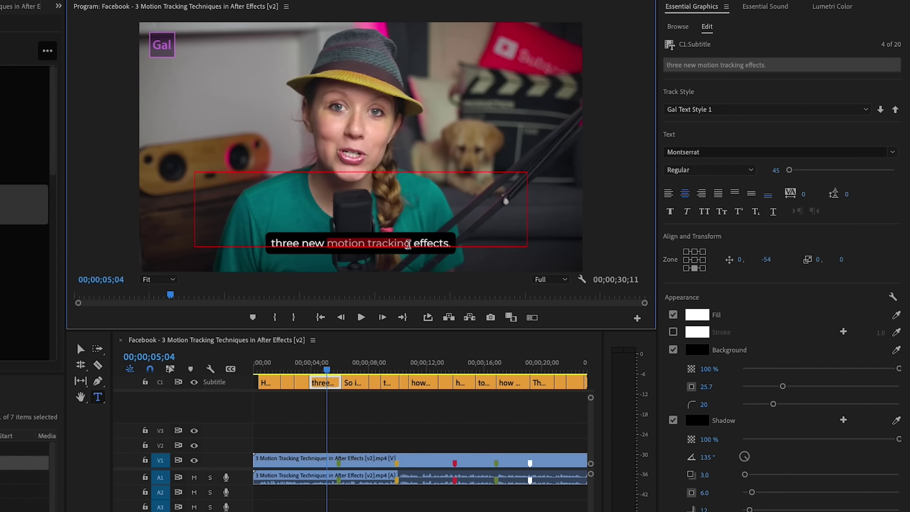
click(704, 318)
mouse_move(497, 360)
mouse_down()
mouse_move(492, 337)
mouse_move(493, 346)
mouse_up()
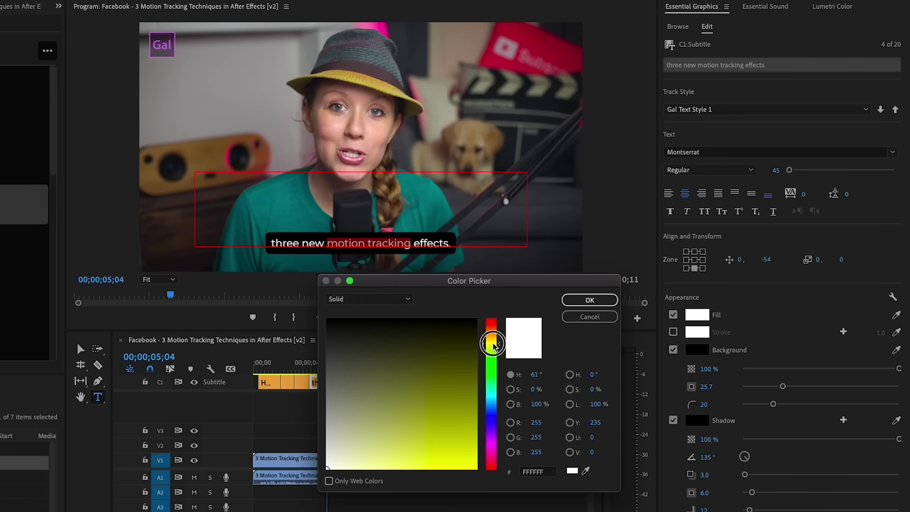
click(467, 460)
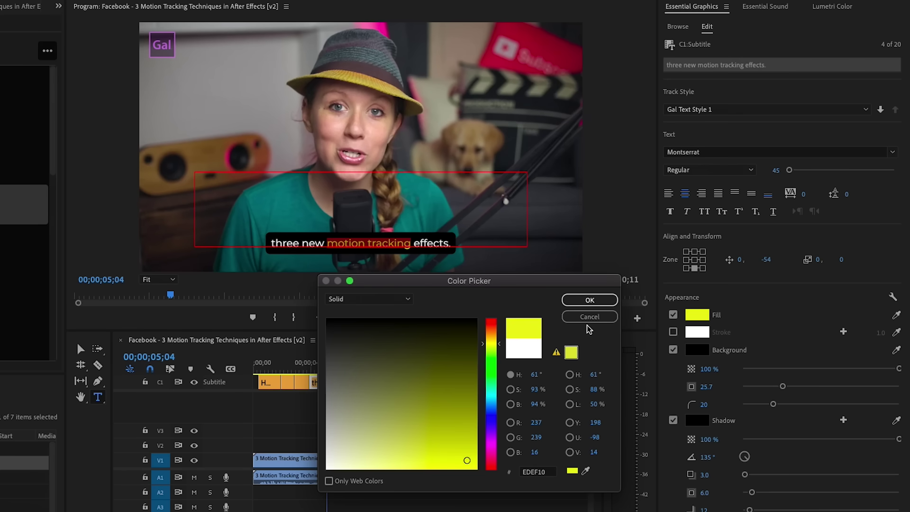
click(589, 300)
click(499, 414)
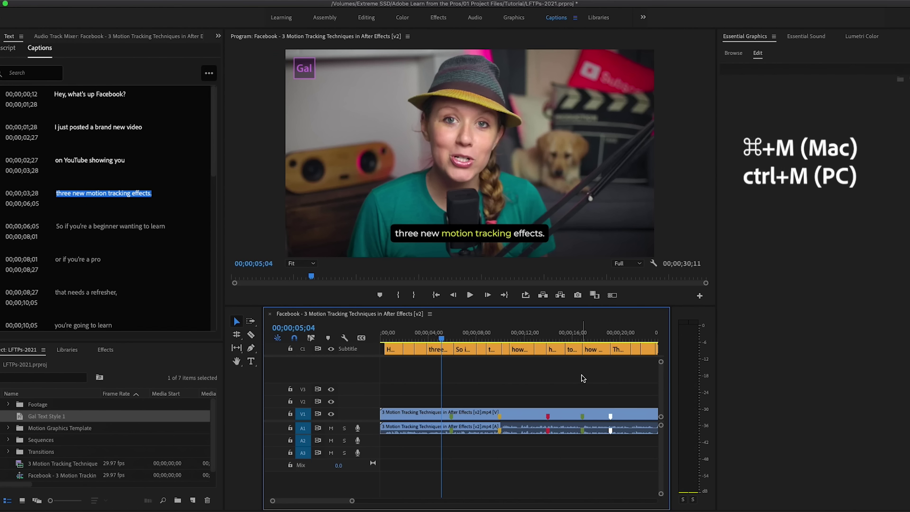
Step: Set the export to burn captions into the video, then open the Captions panel's options menu
key(super+m)
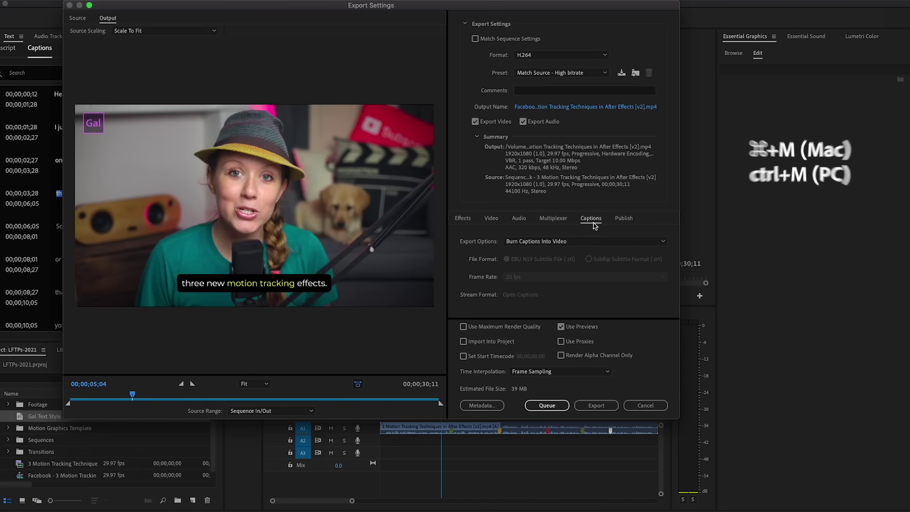
click(579, 242)
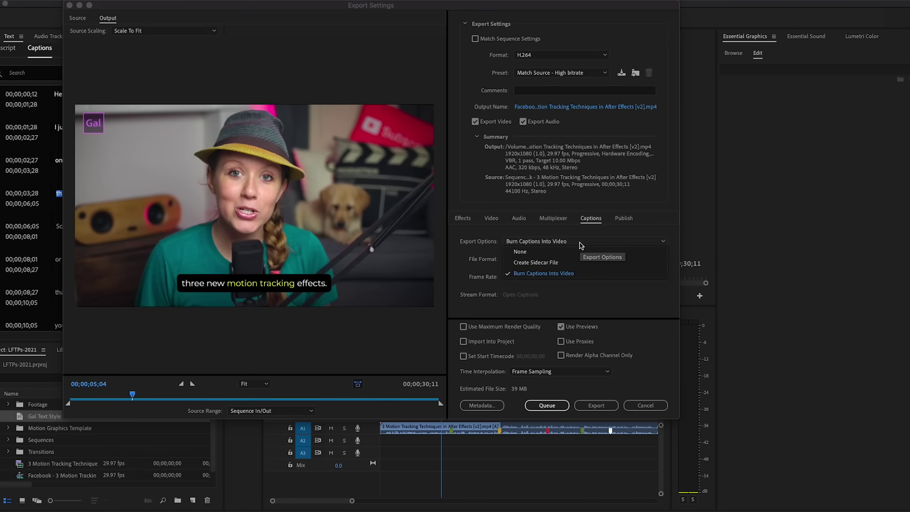
click(587, 276)
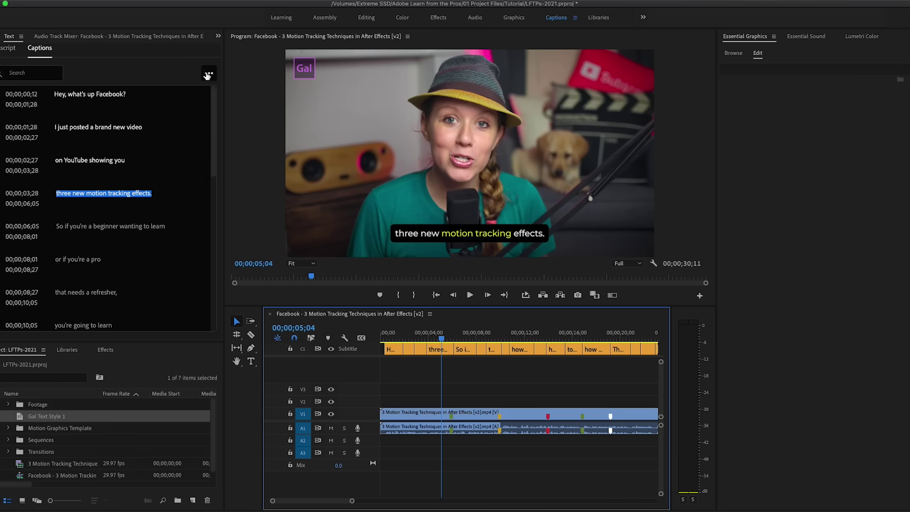
click(209, 75)
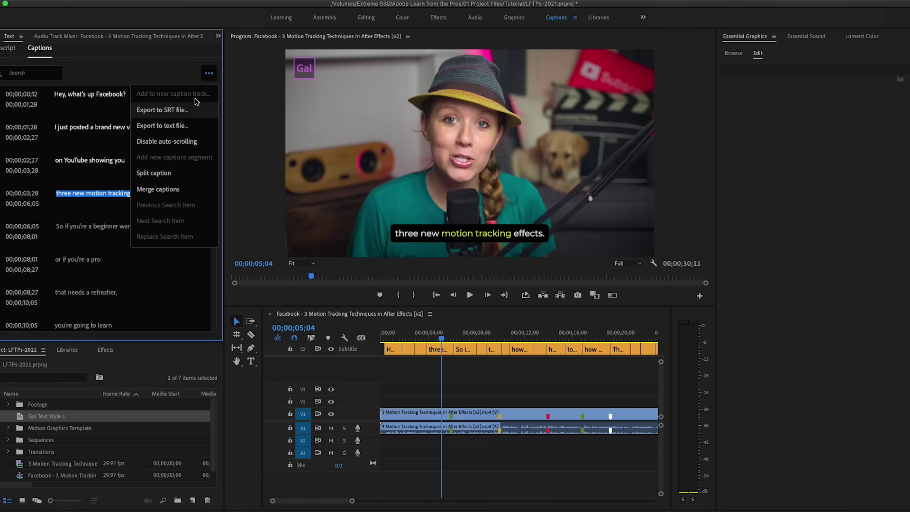